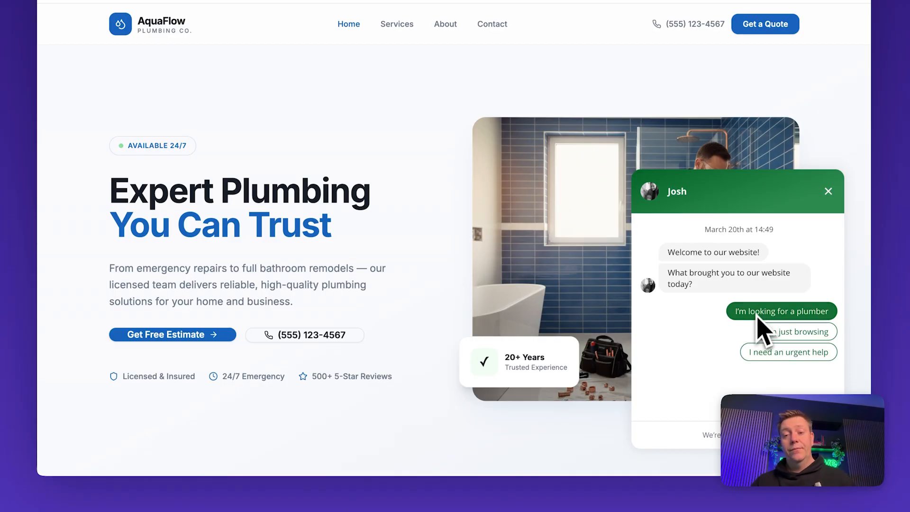
left_click(780, 355)
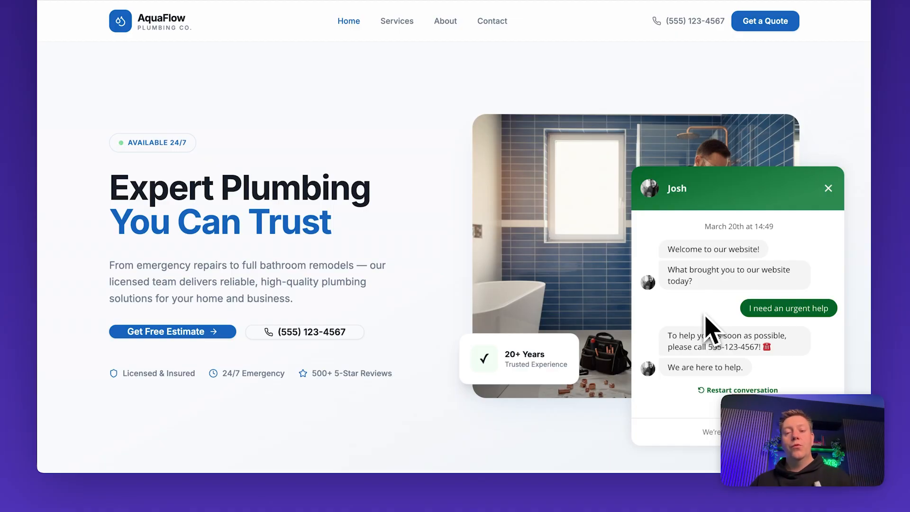
left_click(741, 389)
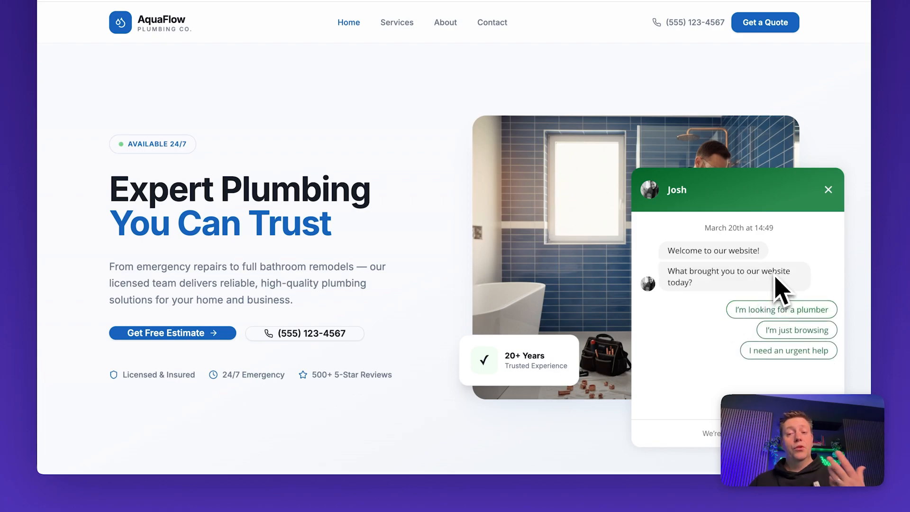
- Answer the AquaFlow chatbot as a visitor seeking a plumber, giving the visitor's name, service address and e-mail address
left_click(759, 310)
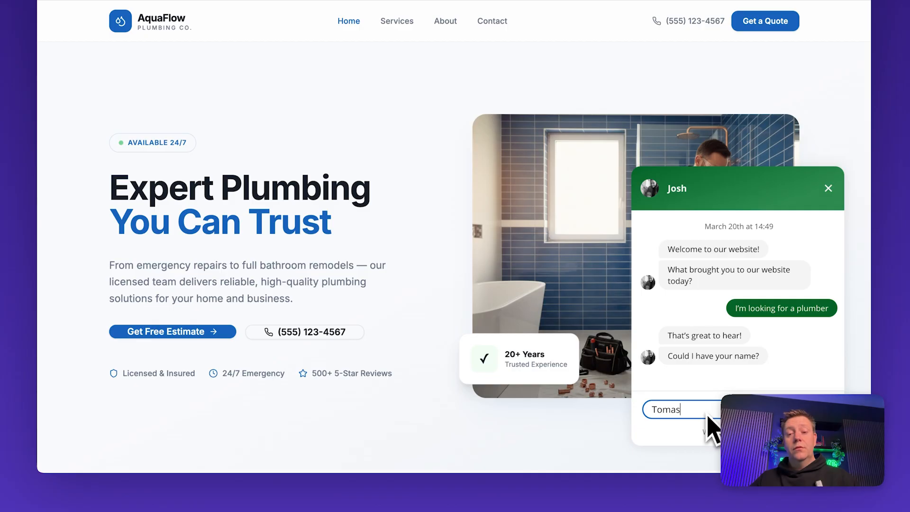
key("Return")
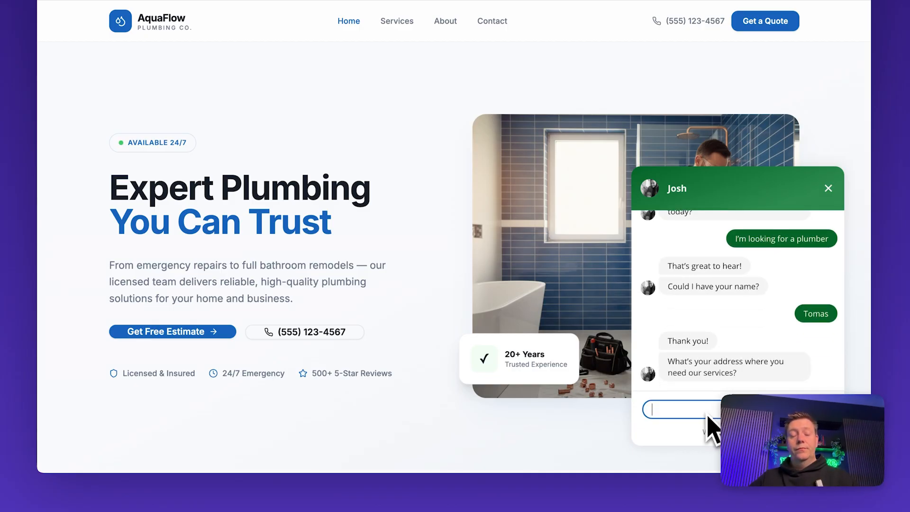
type("Long street, Prague")
key("Return")
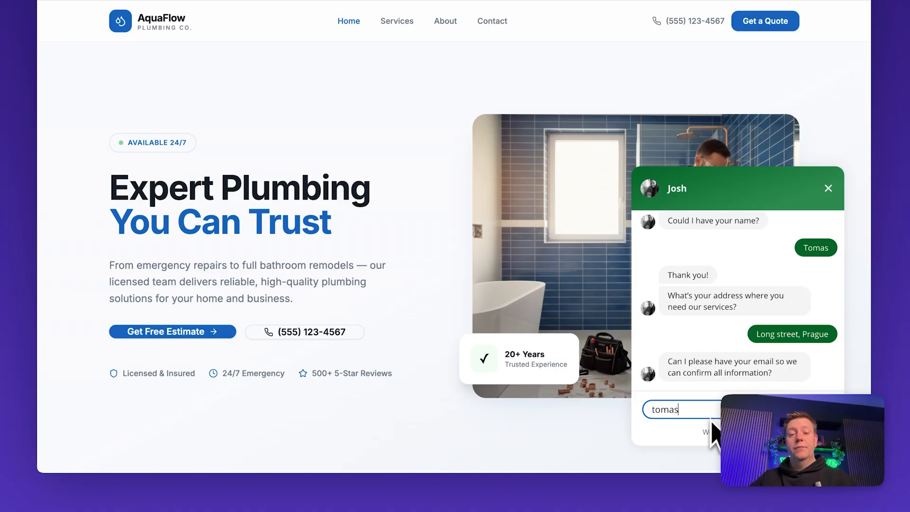
key("Return")
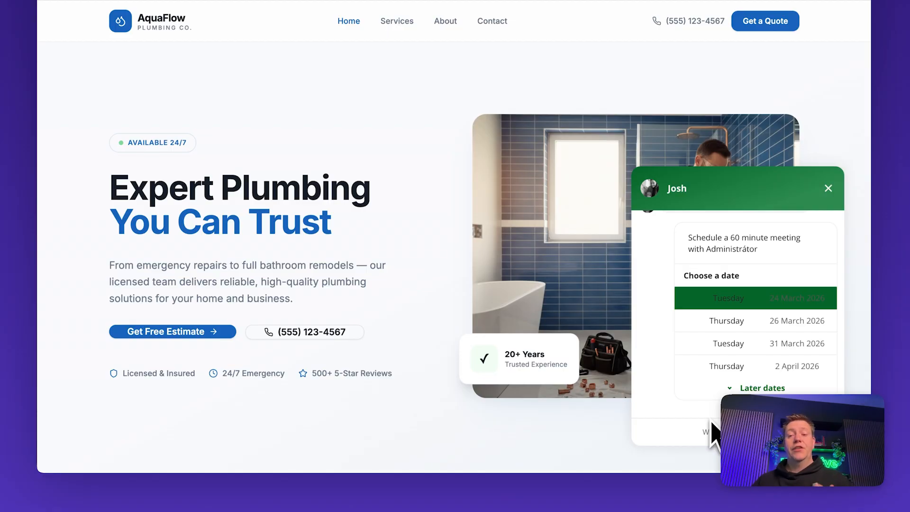
- Book a meeting for 31 March at 12:00 and close the chat window
left_click(772, 348)
left_click(773, 351)
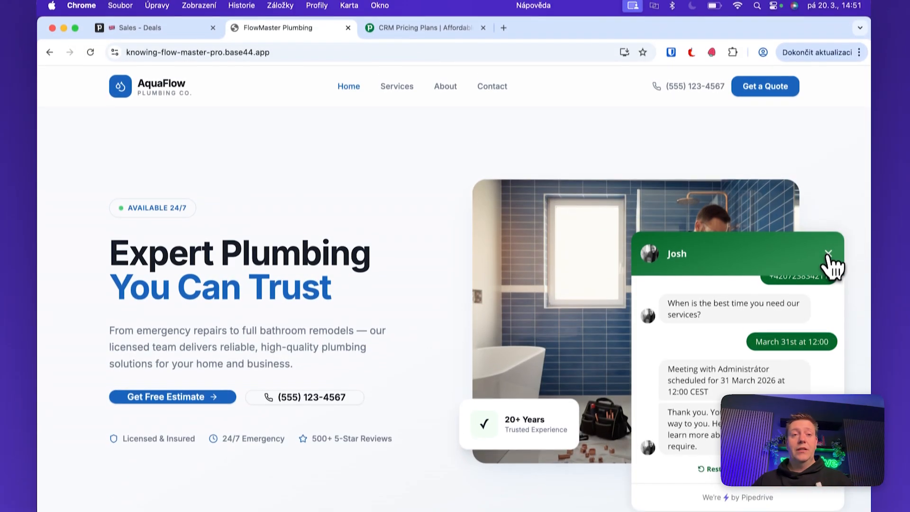
left_click(828, 212)
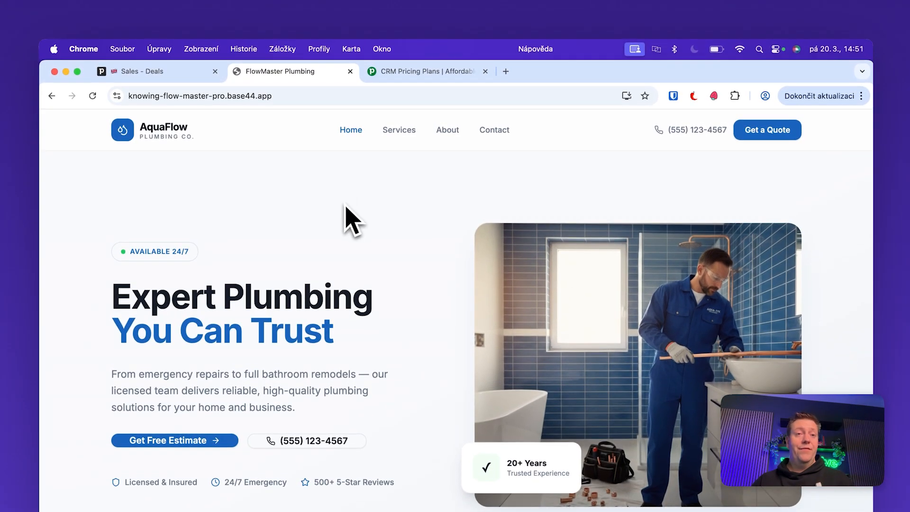
- Open the chatbot-created deal in the New deal stage and review its 31 March meeting and conversation note
left_click(146, 67)
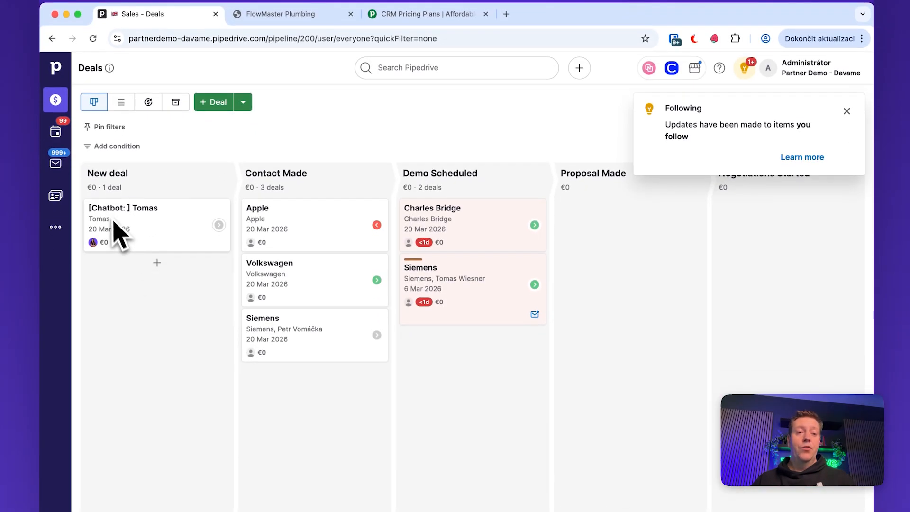
left_click(197, 228)
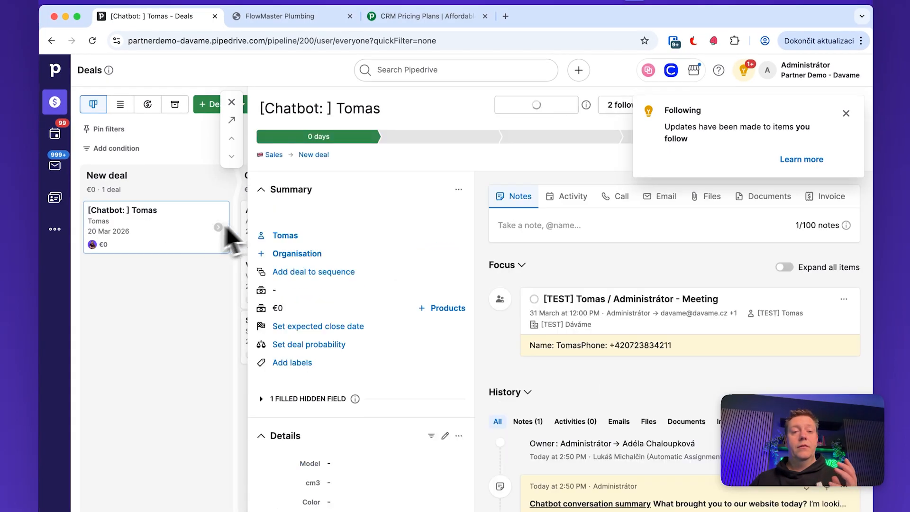
scroll(370, 265, "down", 3)
scroll(573, 346, "down", 5)
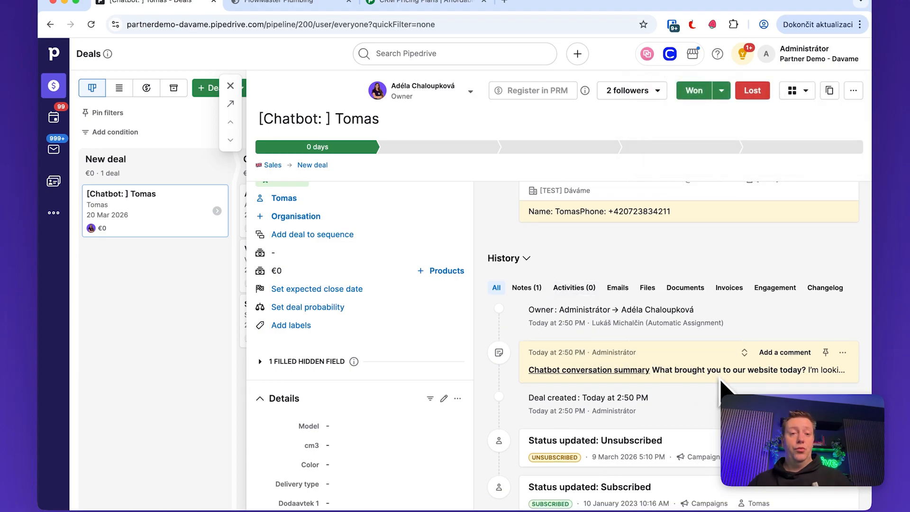
scroll(538, 254, "up", 5)
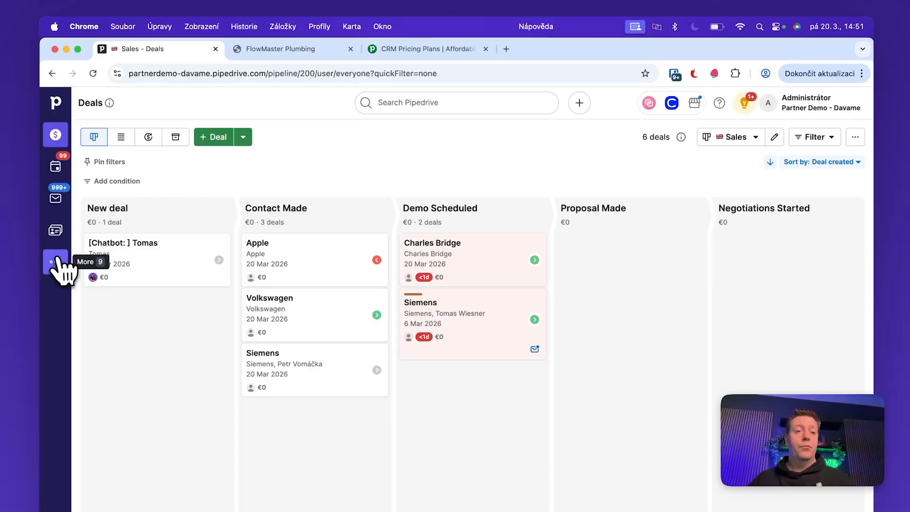
- Go to Leads > Chatbot, then view the pricing plans showing LeadBooster availability per plan
left_click(55, 263)
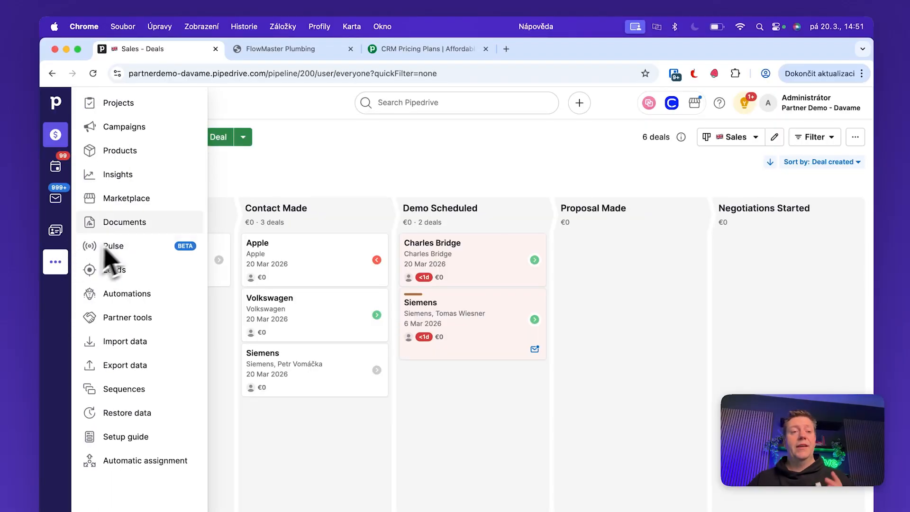
left_click(125, 270)
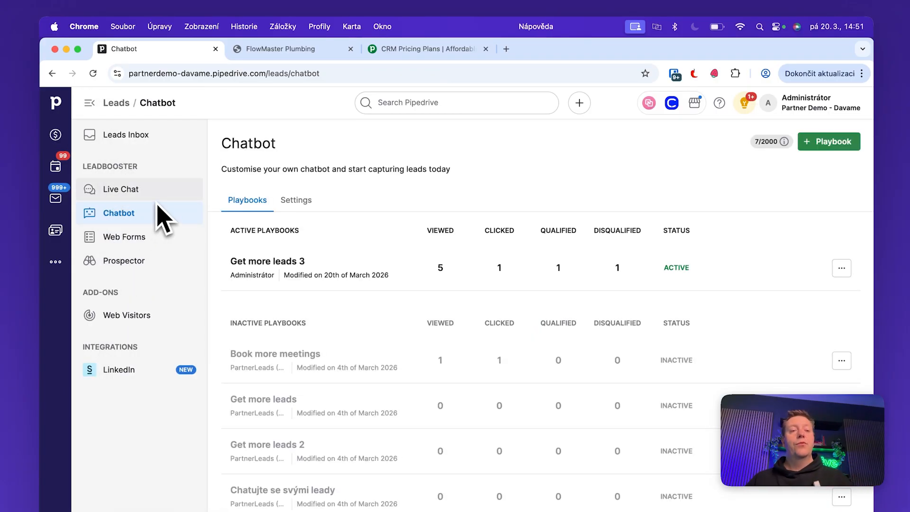
left_click(128, 216)
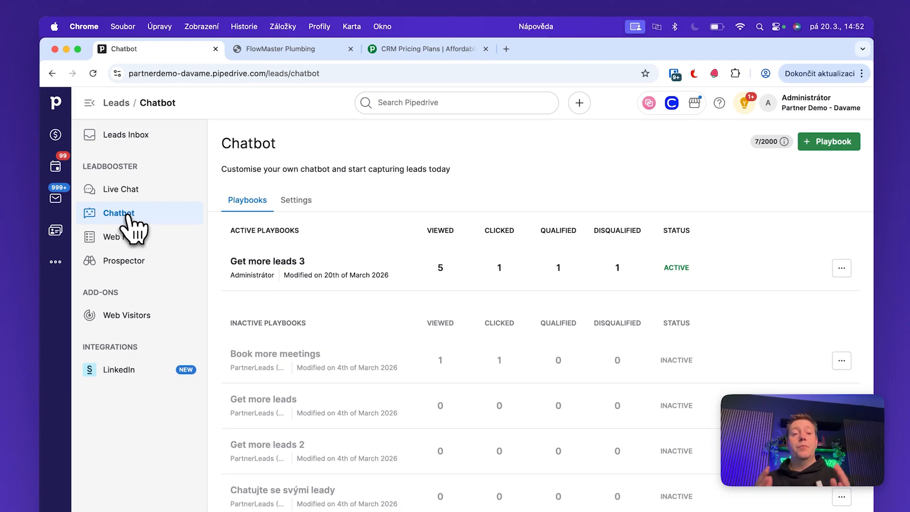
left_click(421, 49)
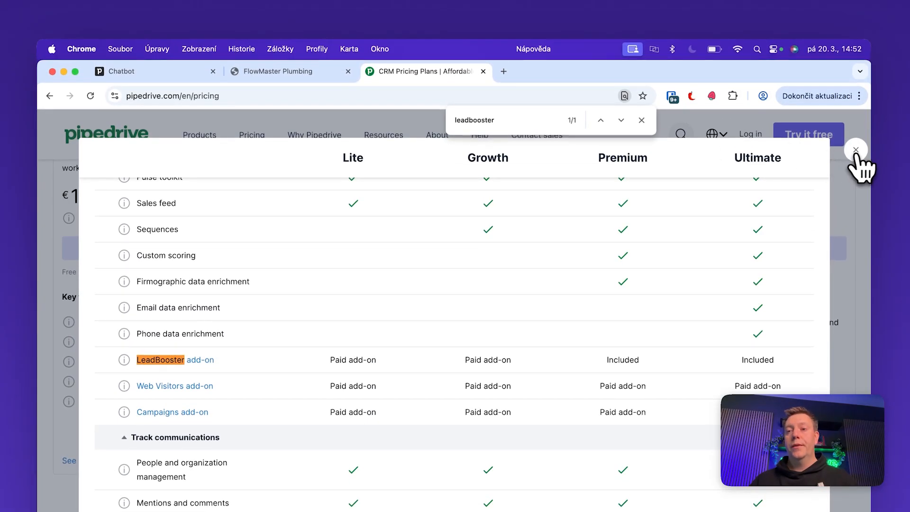
- Close the pricing comparison table and go back to the chatbot playbooks page
left_click(856, 150)
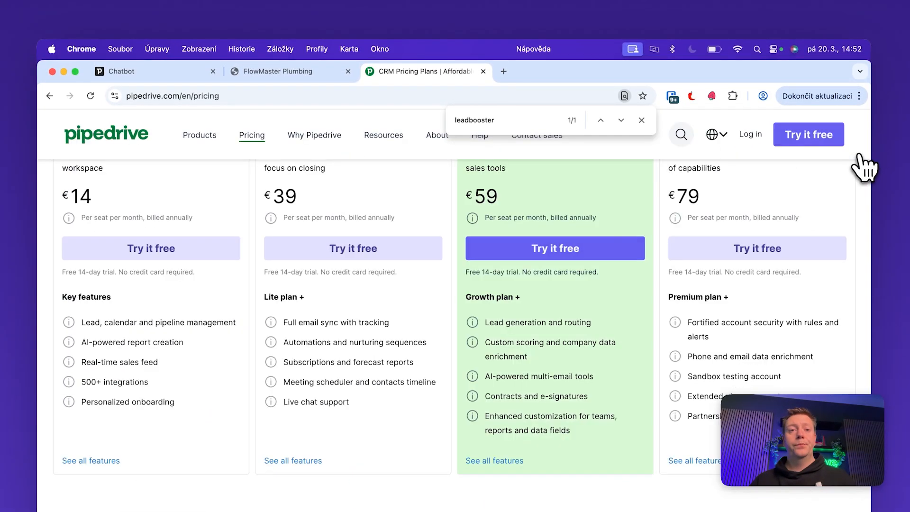
key("super+1")
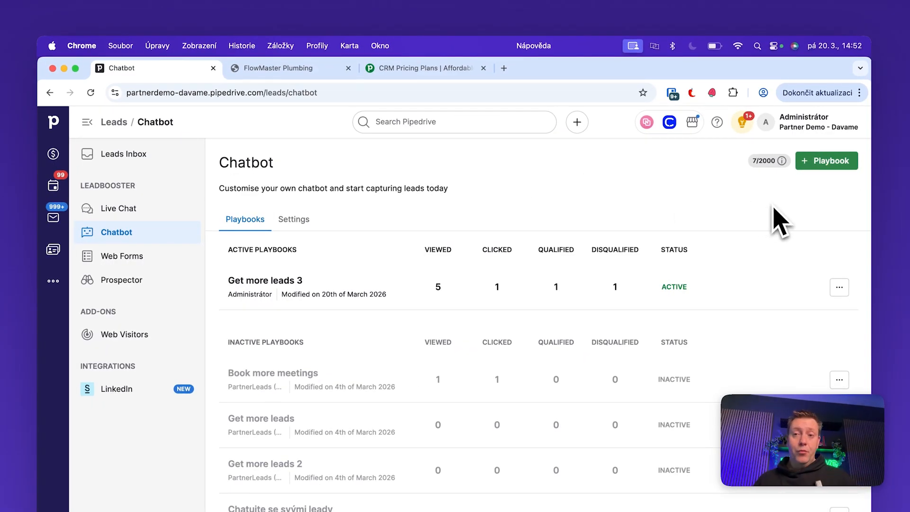
- Start a new playbook, try a custom maroon header colour, then settle on the green preset theme
left_click(829, 164)
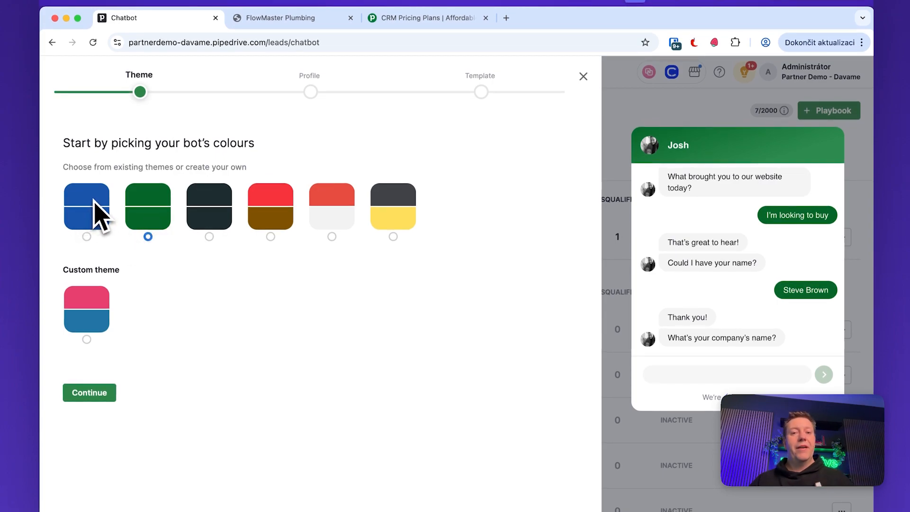
left_click(93, 322)
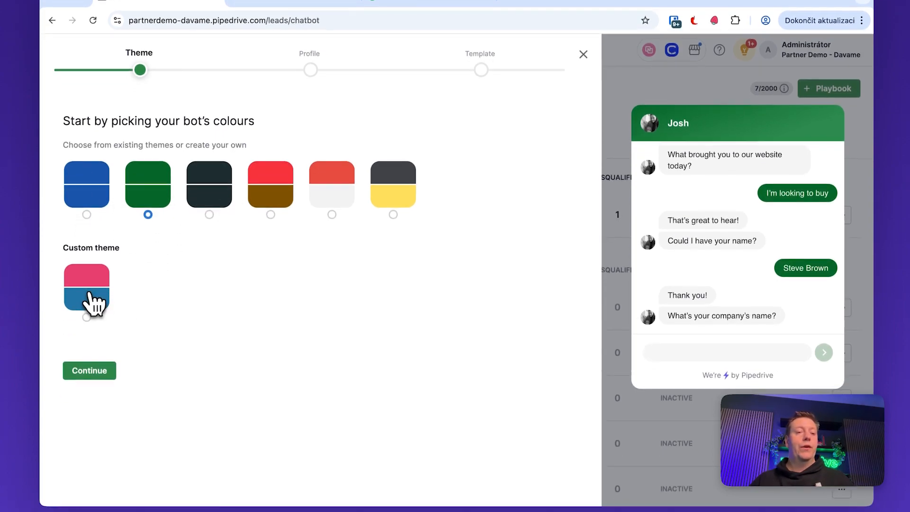
left_click(180, 275)
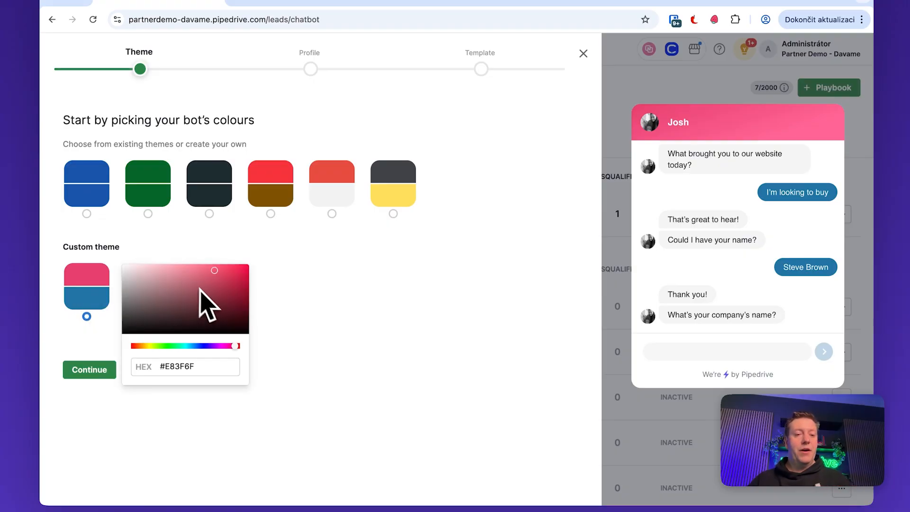
left_click_drag(219, 293, 226, 310)
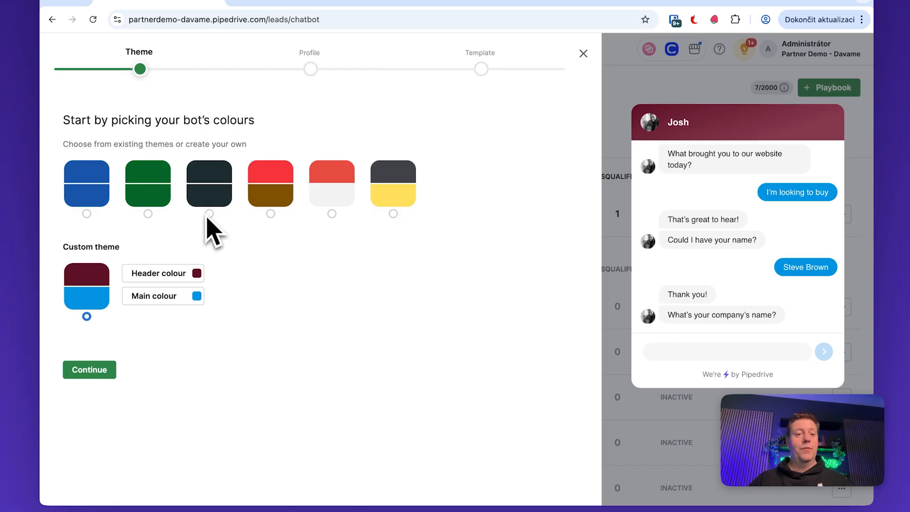
left_click(161, 200)
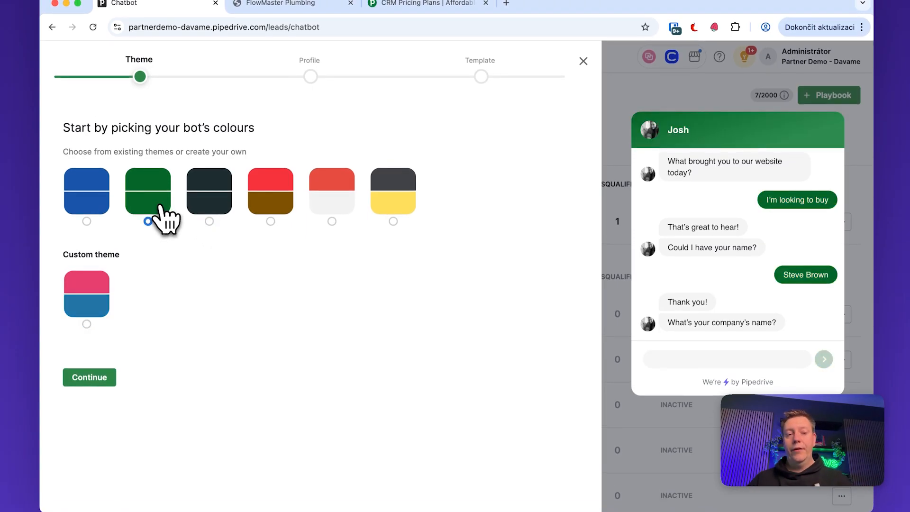
left_click(102, 377)
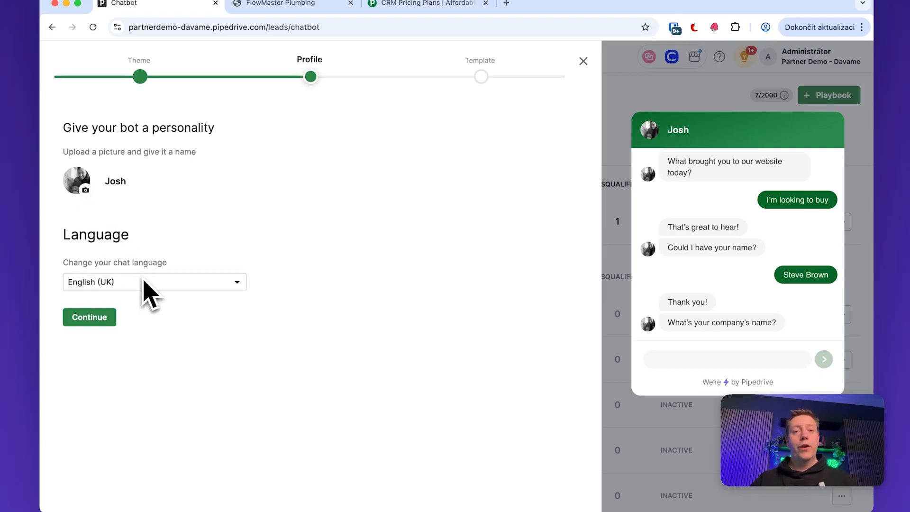
- Keep the Josh bot profile and create the playbook from the 'Get more leads' template
left_click(102, 317)
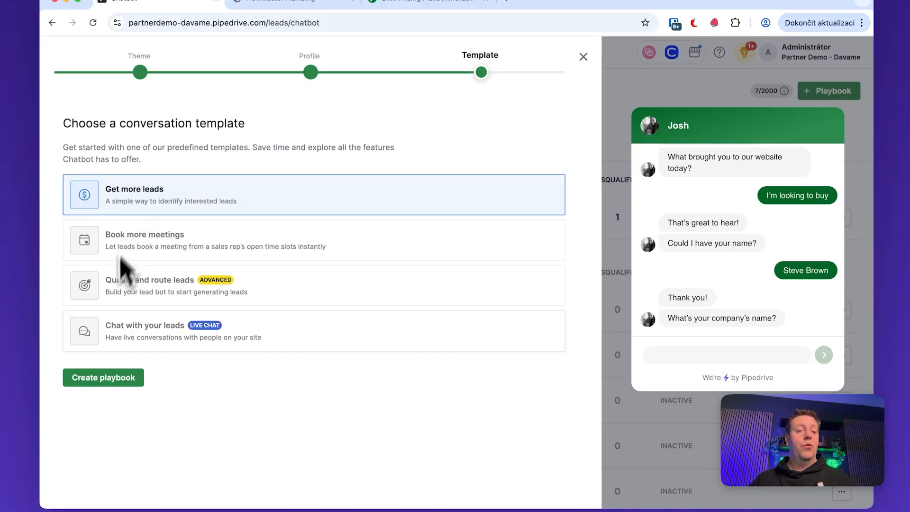
left_click(104, 377)
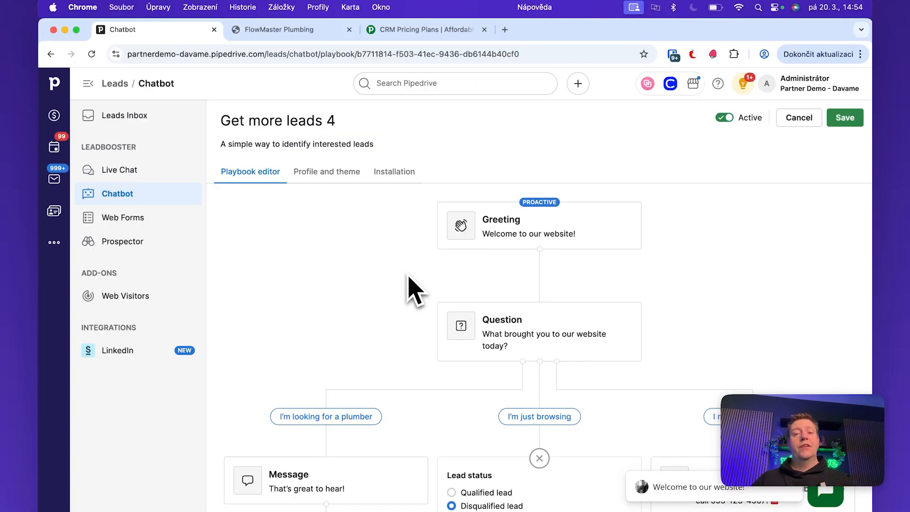
scroll(407, 309, "down", 1)
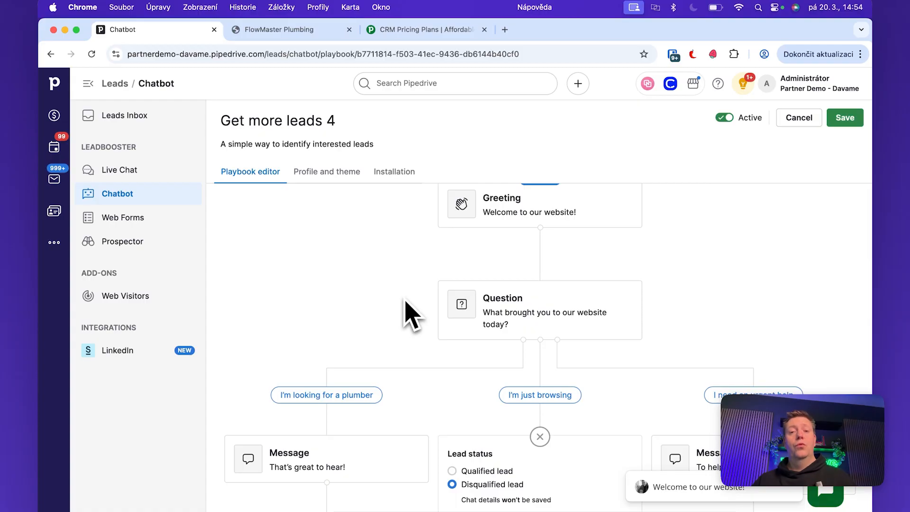
scroll(540, 226, "up", 1)
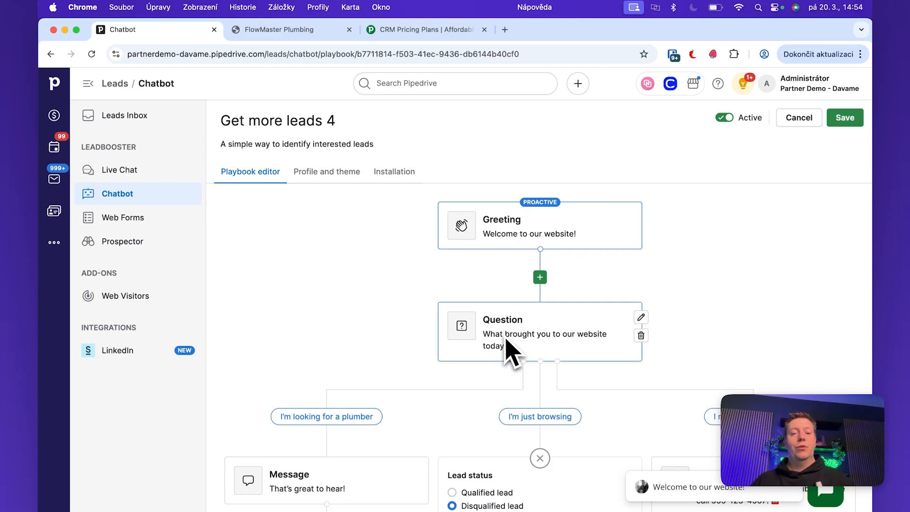
scroll(508, 344, "down", 3)
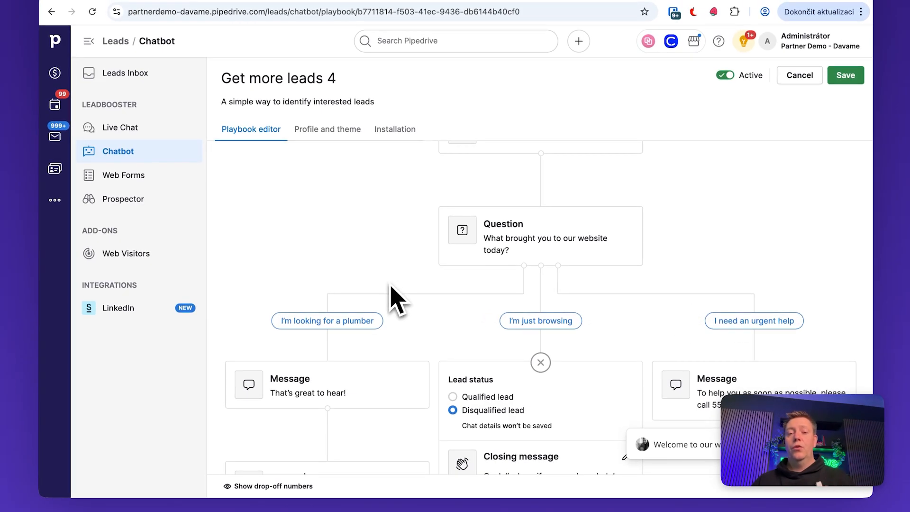
scroll(345, 375, "down", 3)
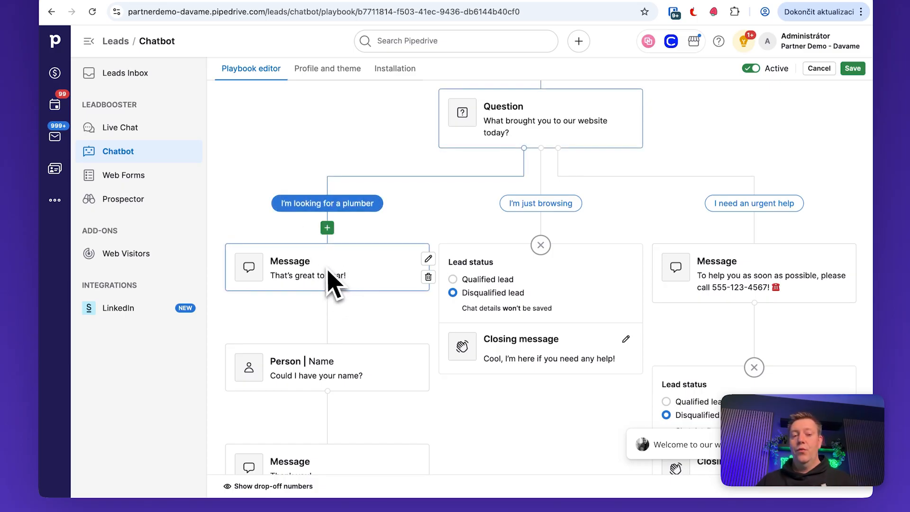
scroll(318, 375, "down", 2)
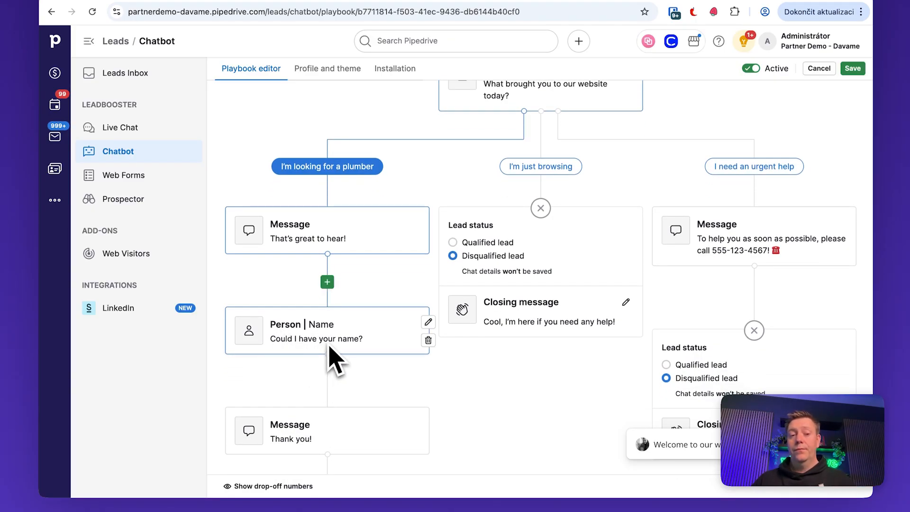
scroll(329, 347, "down", 4)
scroll(317, 375, "down", 2)
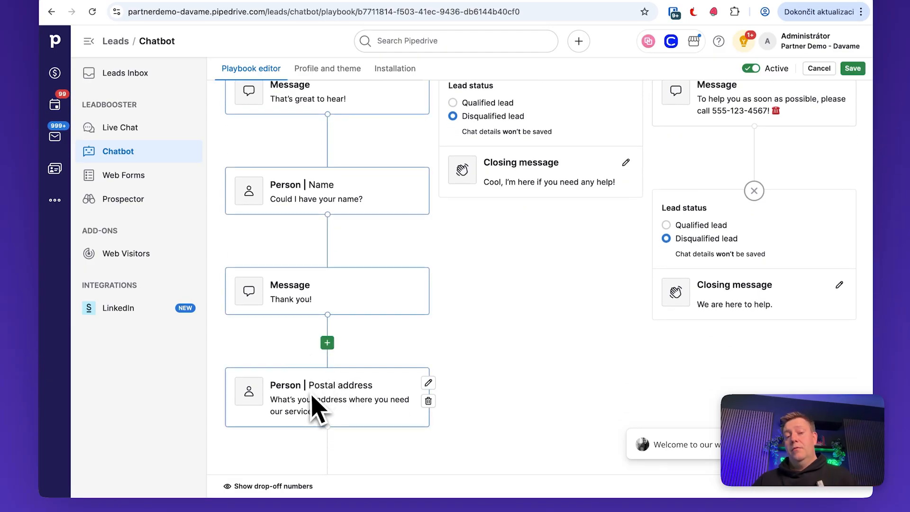
scroll(313, 398, "down", 2)
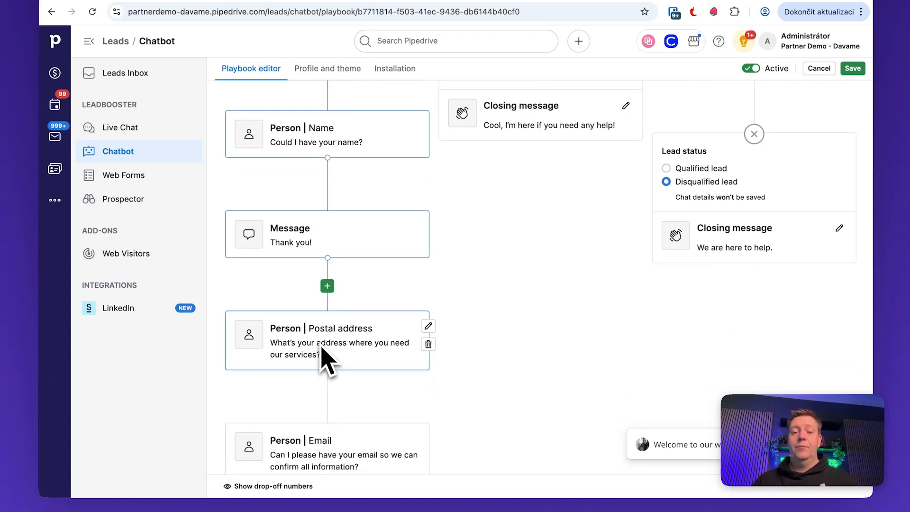
scroll(325, 361, "down", 5)
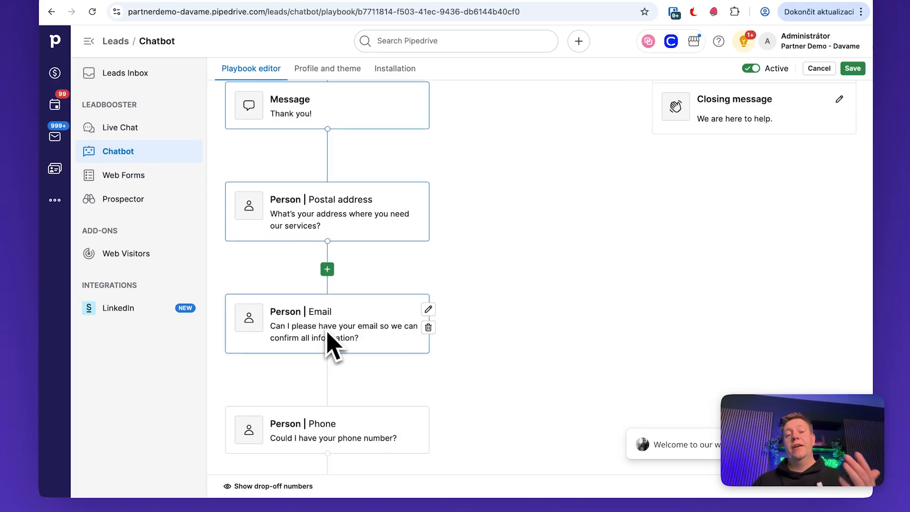
scroll(329, 344, "down", 4)
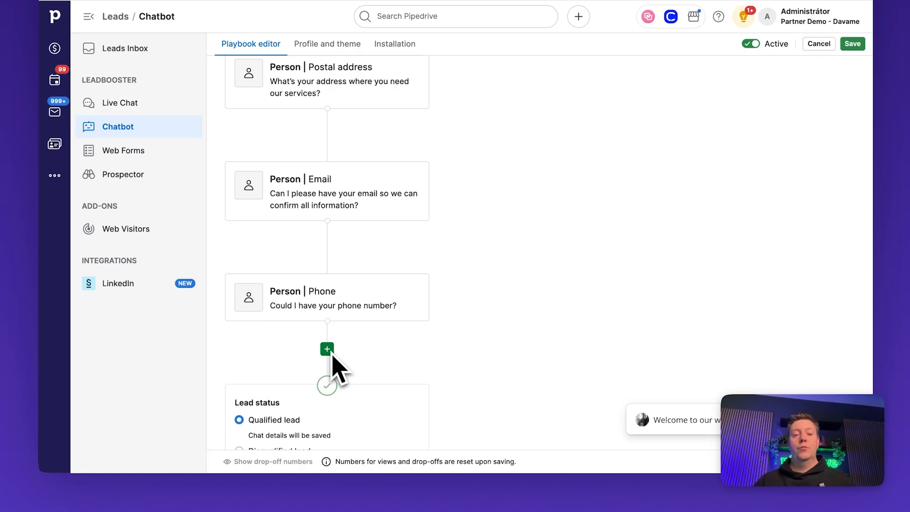
- Add a Capture card after Phone that saves the visitor's company into the Organisation Name field
left_click(328, 351)
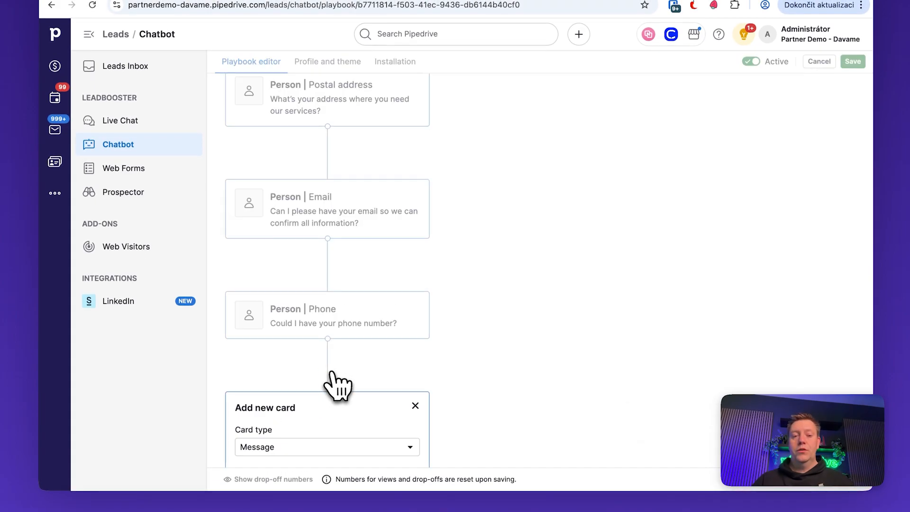
left_click(319, 374)
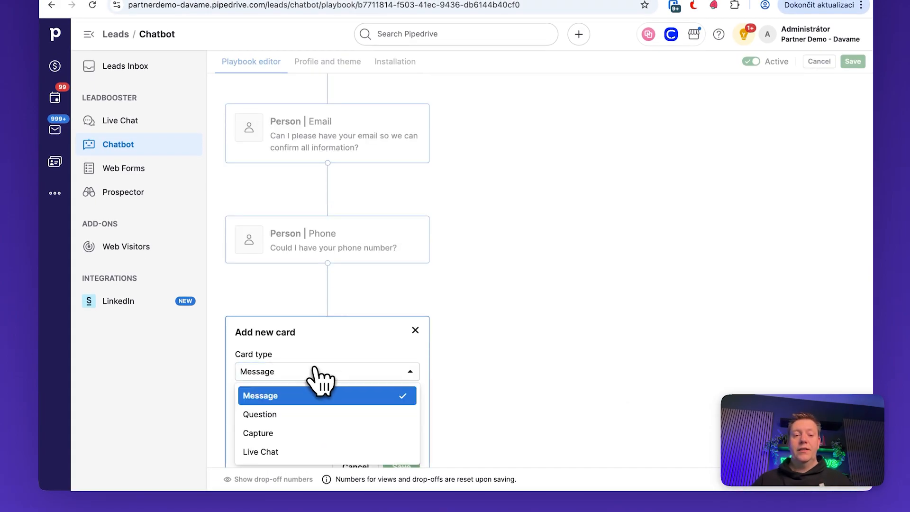
left_click(291, 433)
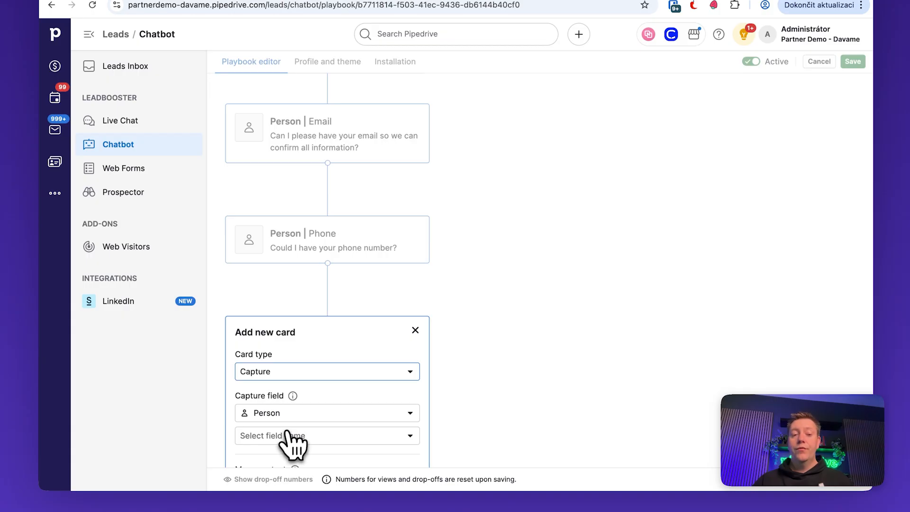
left_click(315, 361)
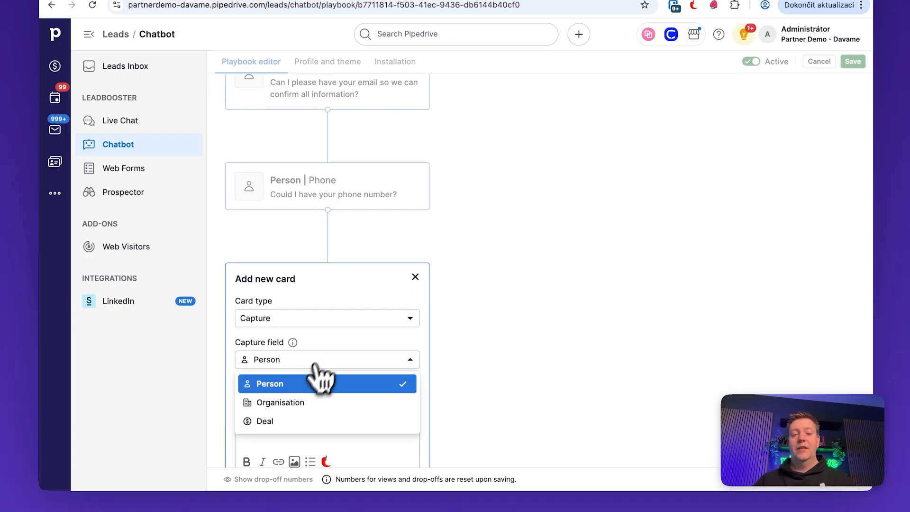
left_click(299, 402)
left_click(301, 385)
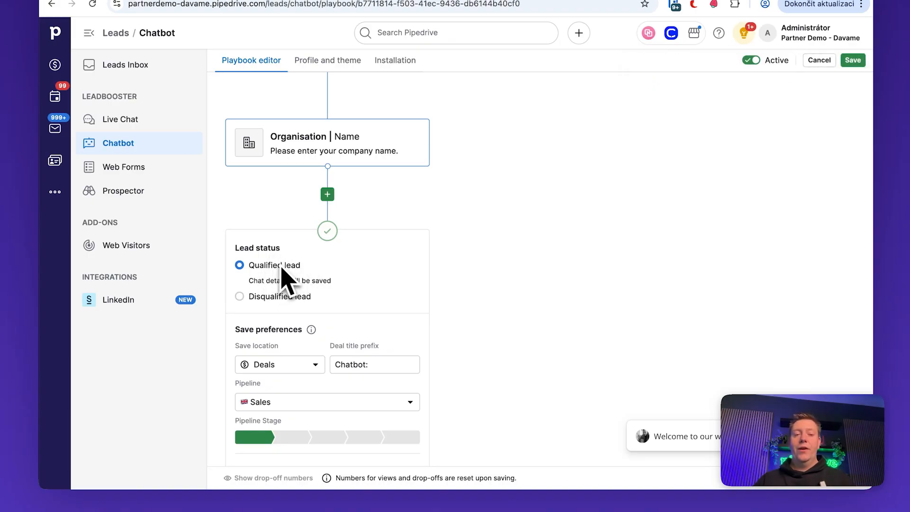
scroll(300, 293, "down", 3)
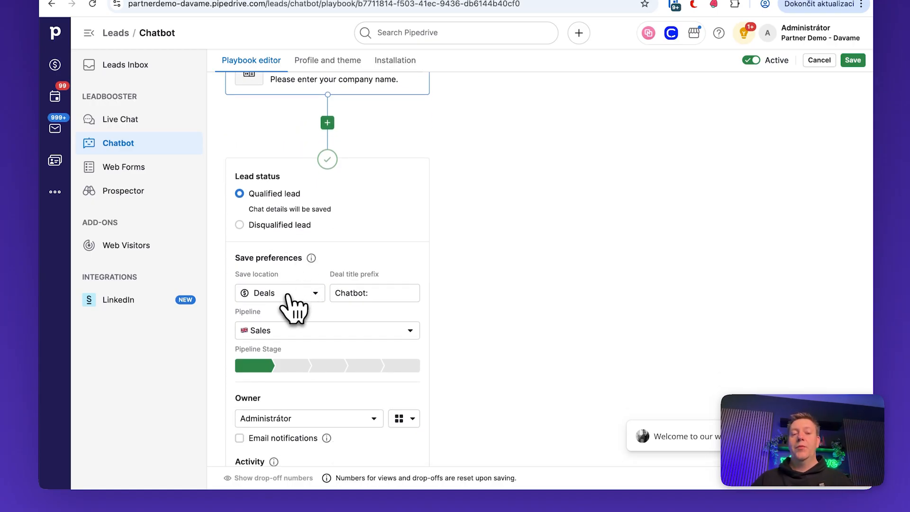
left_click(287, 295)
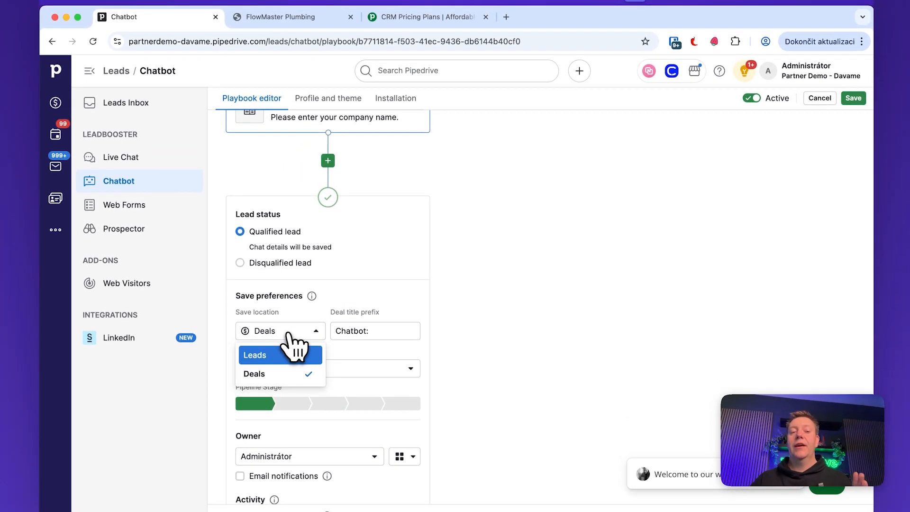
left_click(271, 374)
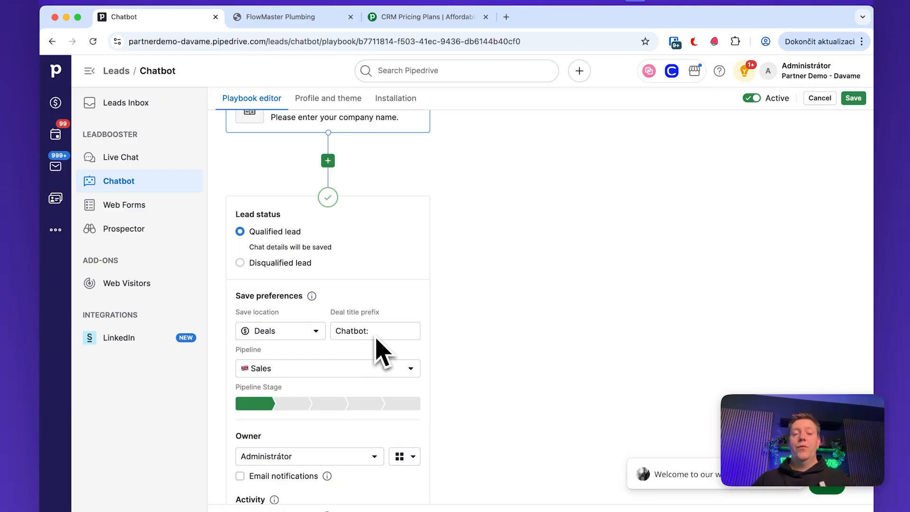
scroll(377, 339, "down", 2)
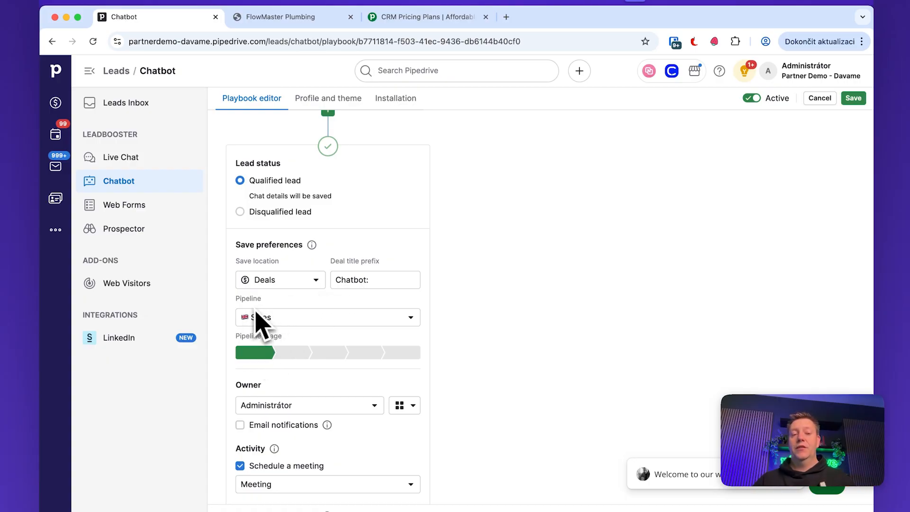
scroll(247, 368, "down", 2)
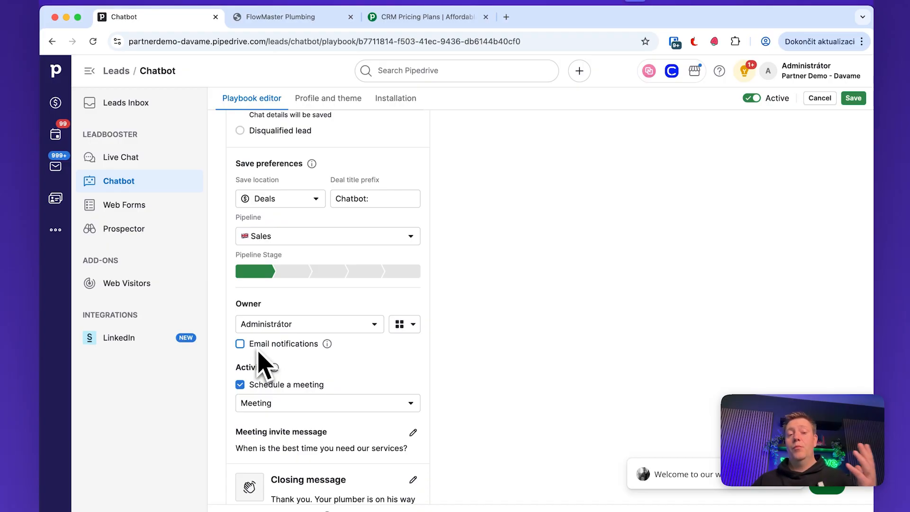
scroll(264, 368, "down", 4)
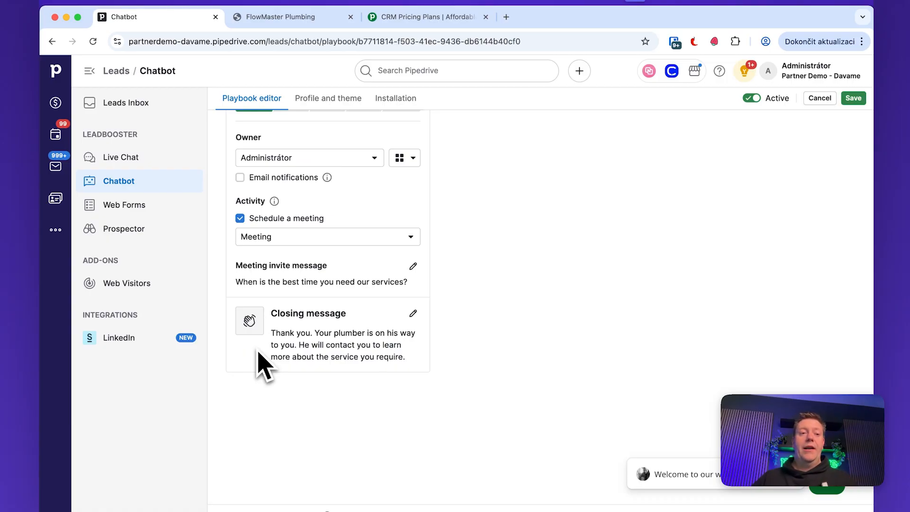
- Check the Activities page in a separate tab, then return to the chatbot playbook editor
left_click(59, 137, "super")
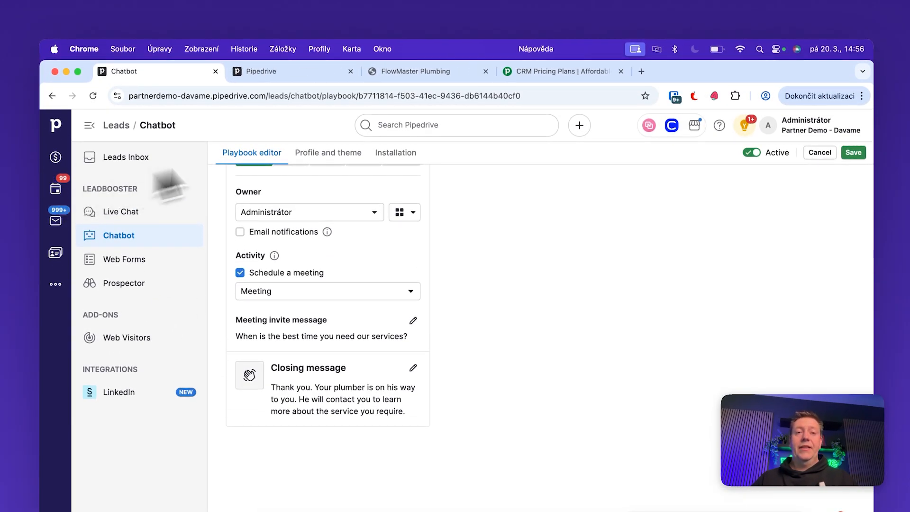
left_click(303, 79)
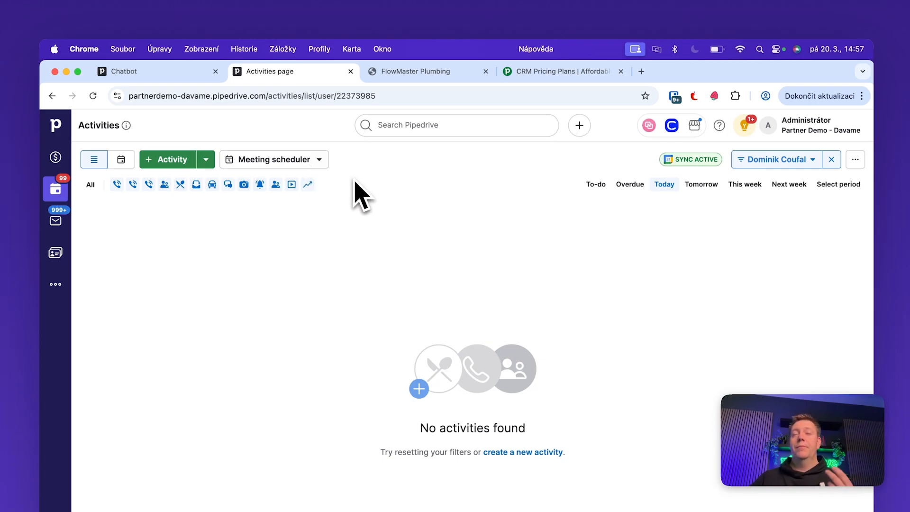
left_click(157, 73)
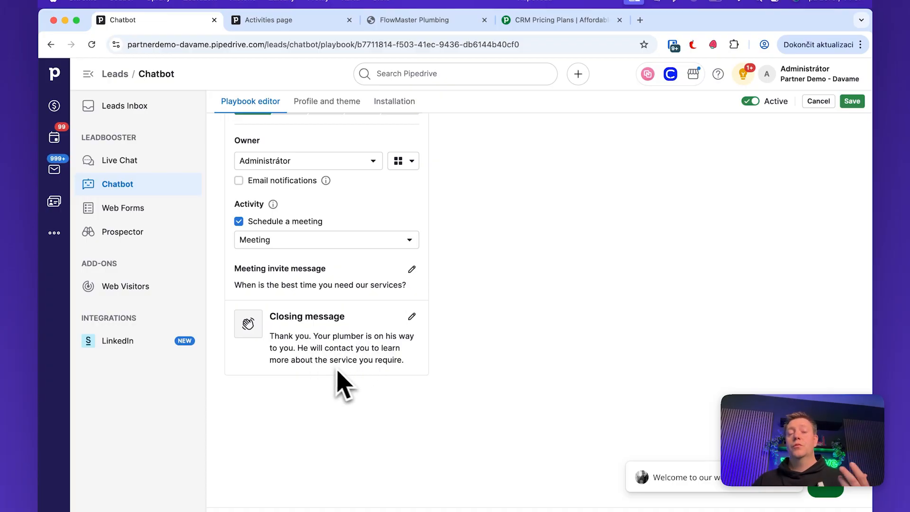
scroll(348, 379, "up", 3)
scroll(350, 382, "up", 10)
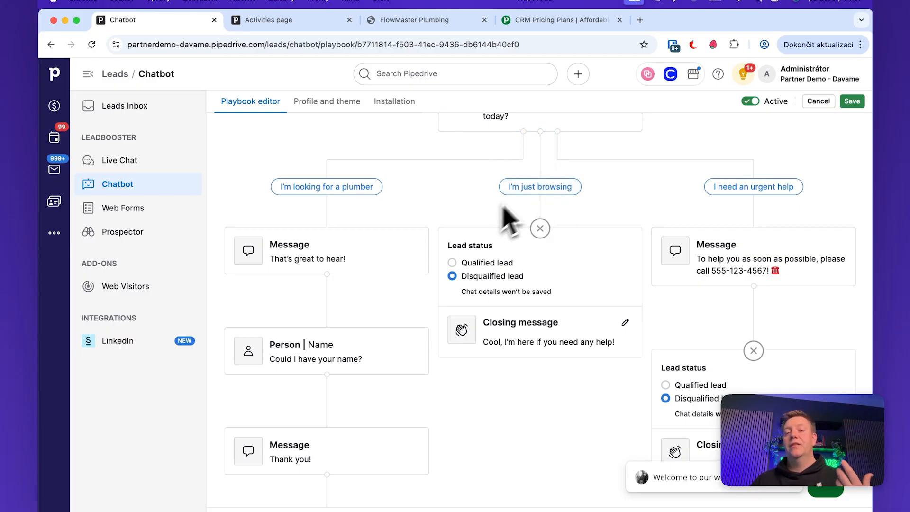
left_click(541, 187)
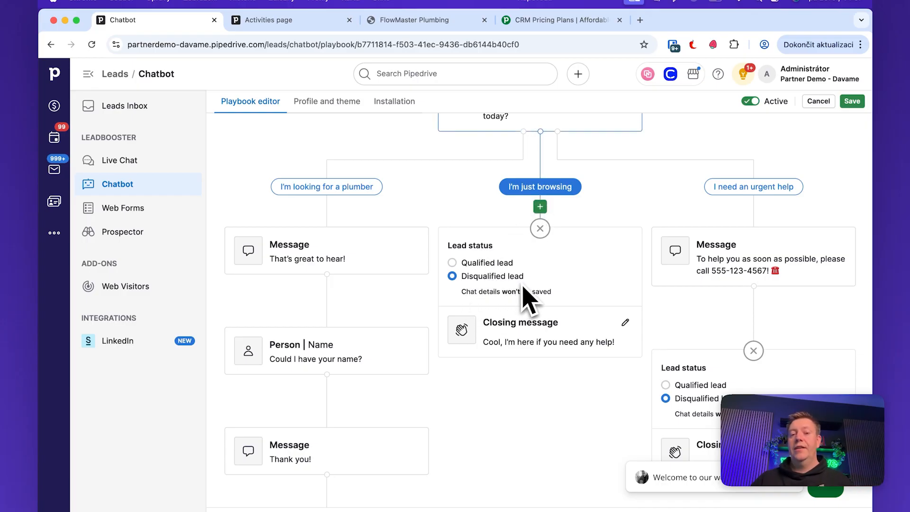
left_click(504, 380)
scroll(504, 382, "up", 1)
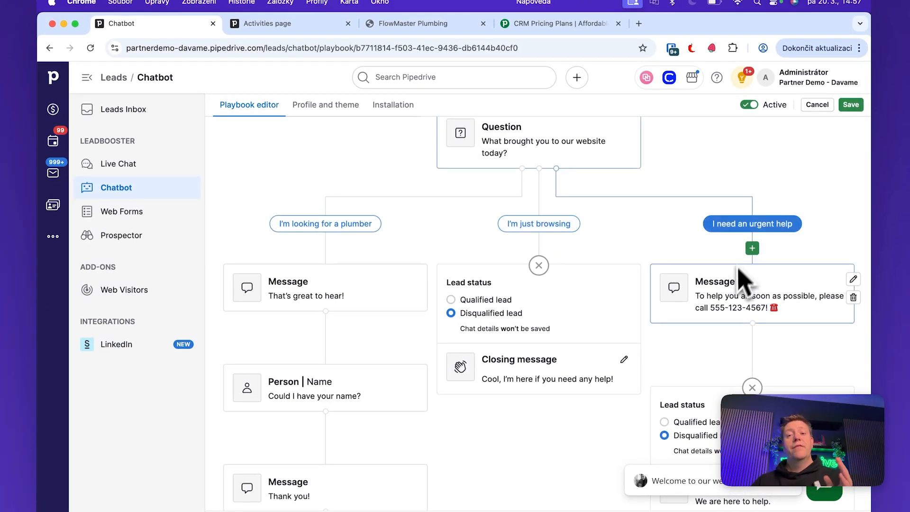
scroll(739, 304, "down", 2)
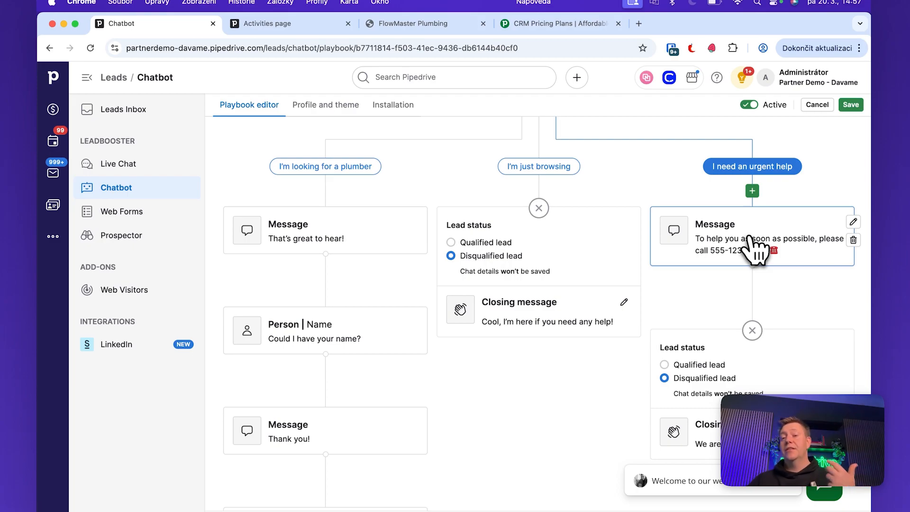
- Append '(24/7)' after the phone number in the urgent-help message and save it
left_click(853, 221)
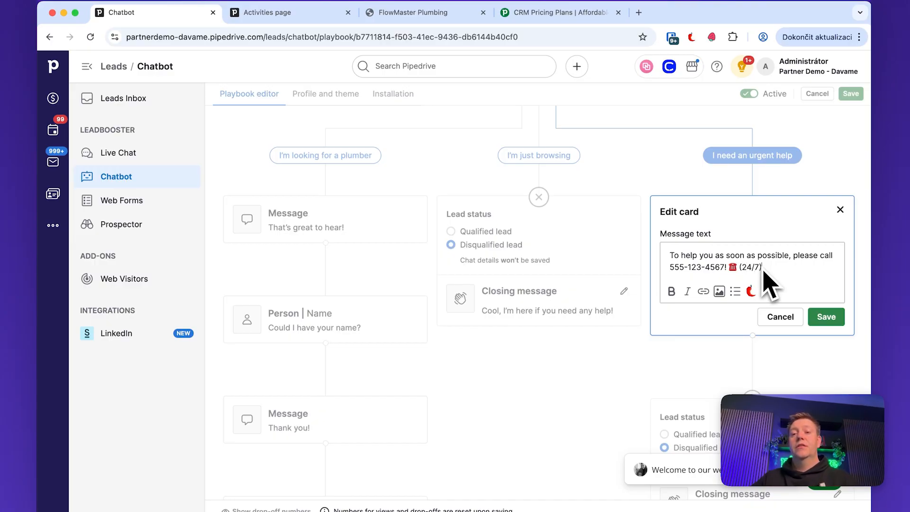
left_click(826, 317)
left_click(783, 233)
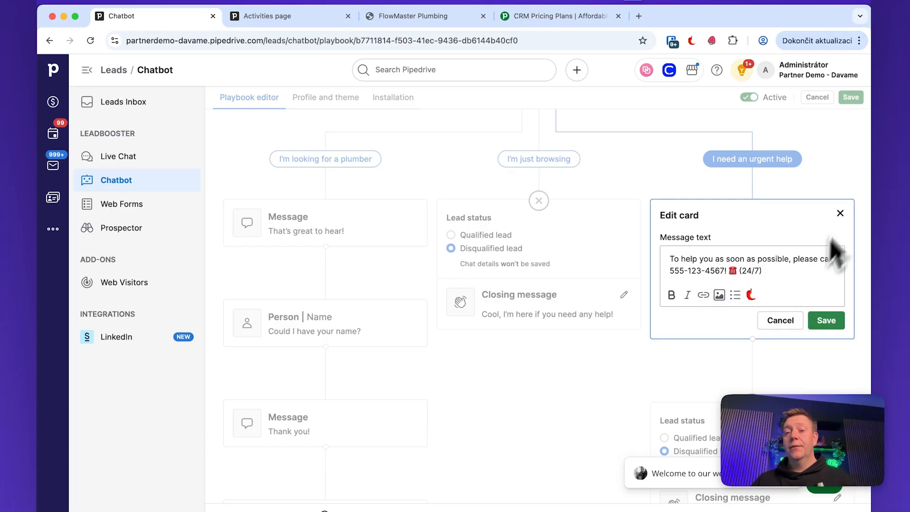
left_click(826, 320)
scroll(759, 284, "down", 3)
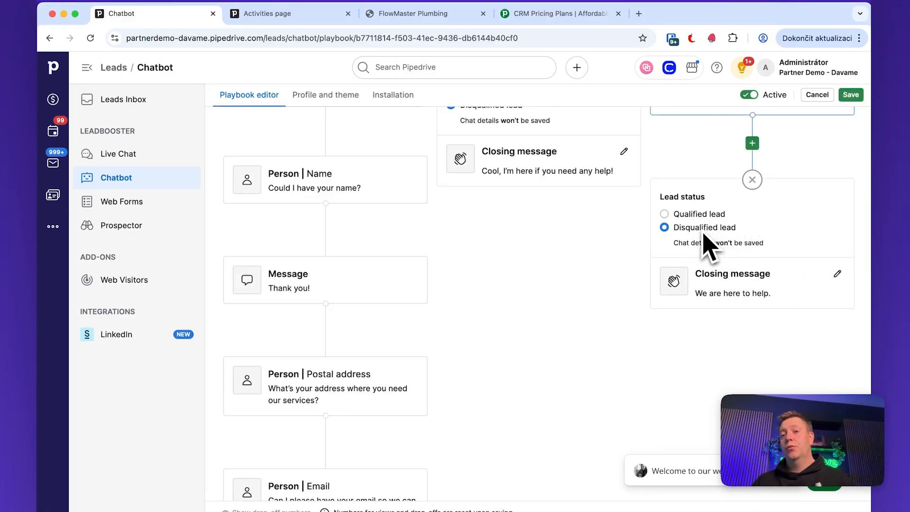
scroll(710, 246, "up", 3)
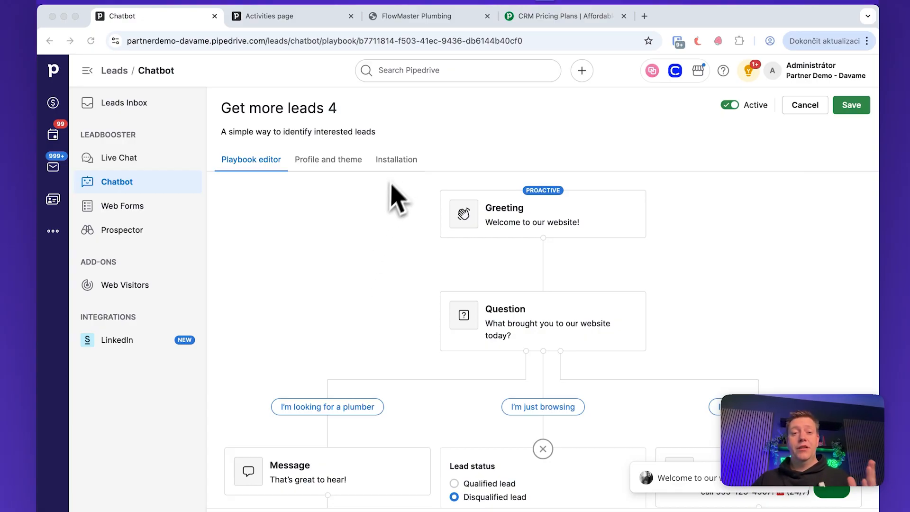
left_click(393, 166)
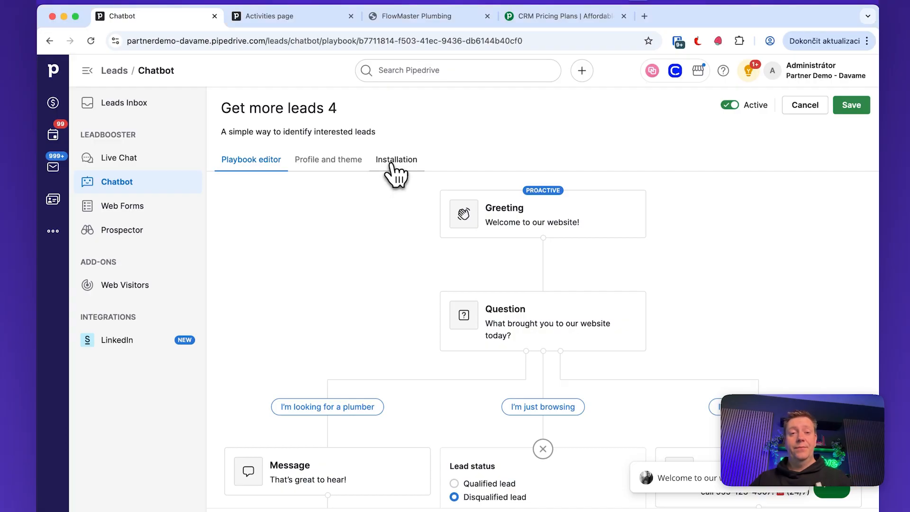
left_click(393, 164)
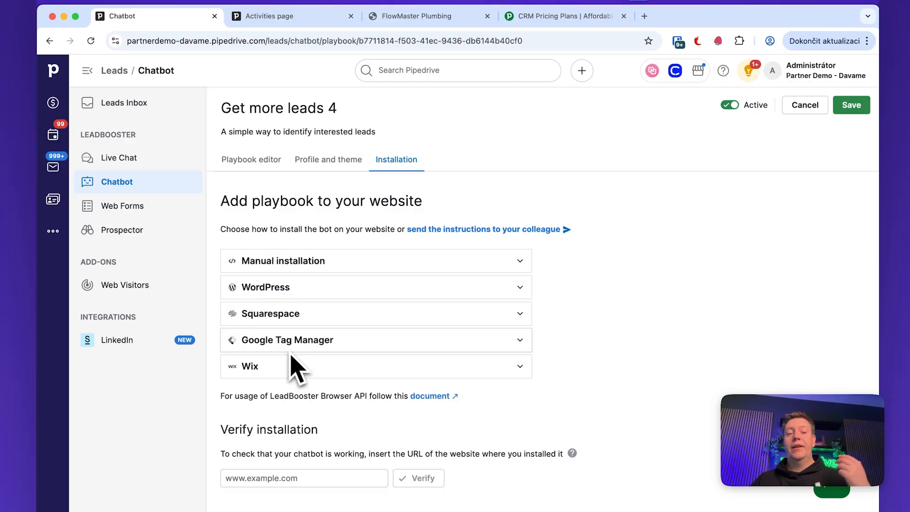
left_click(313, 265)
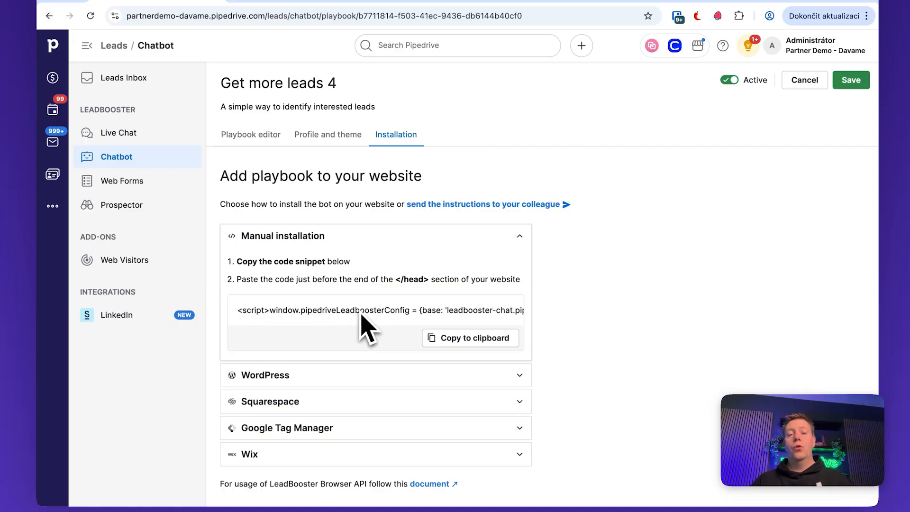
scroll(360, 315, "down", 2)
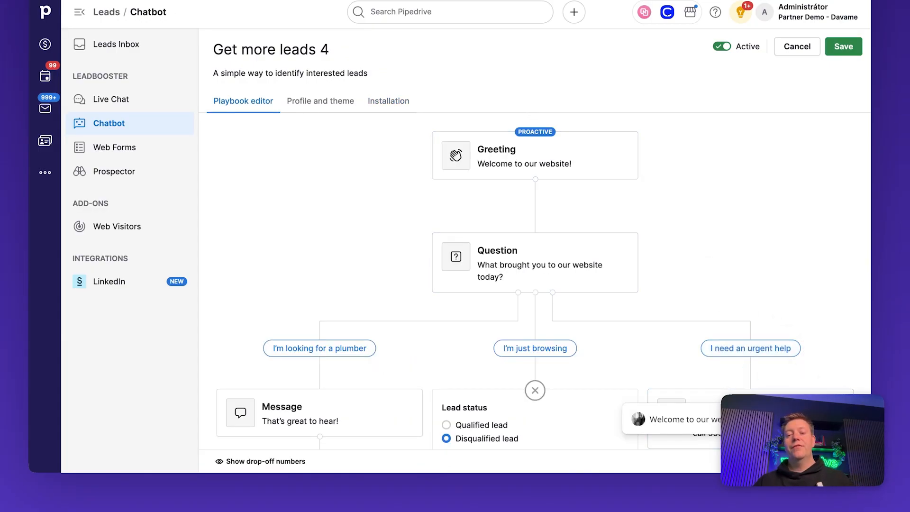
- Preview the chatbot answering 'I need an urgent help', then save Get more leads 4
left_click(823, 421)
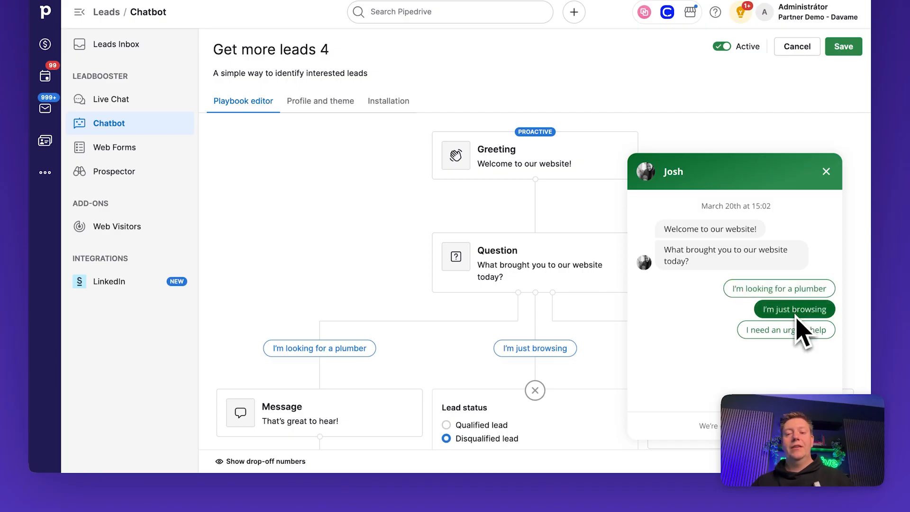
left_click(800, 366)
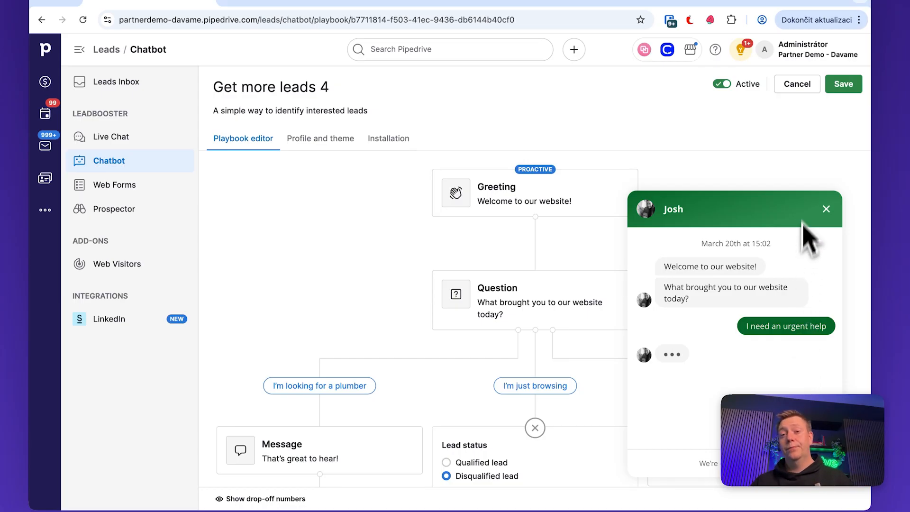
left_click(825, 208)
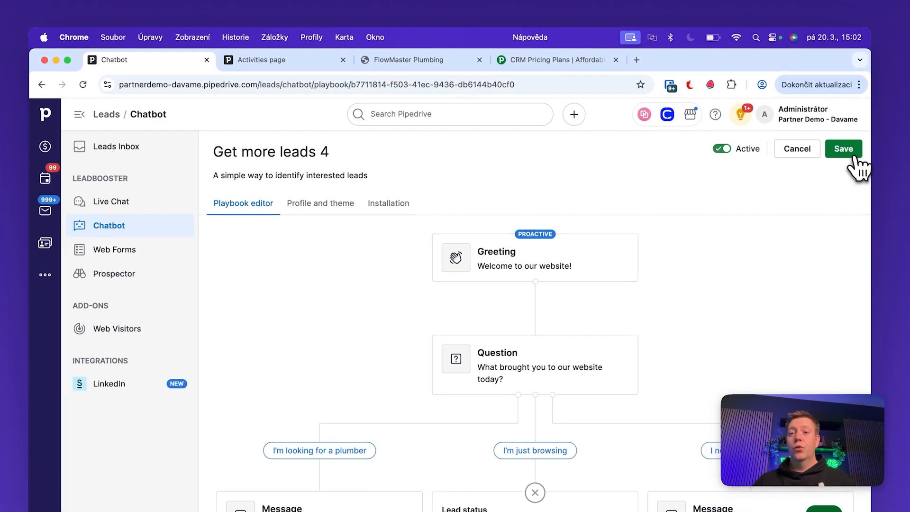
left_click(852, 156)
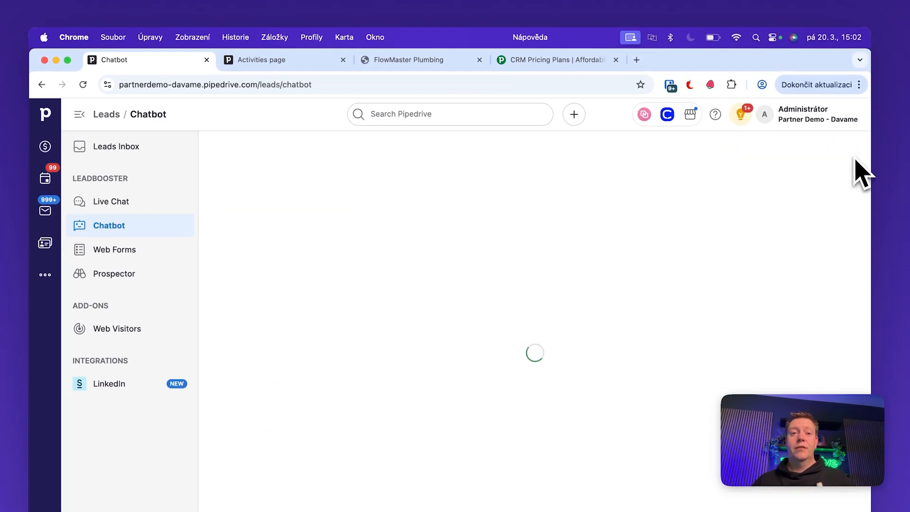